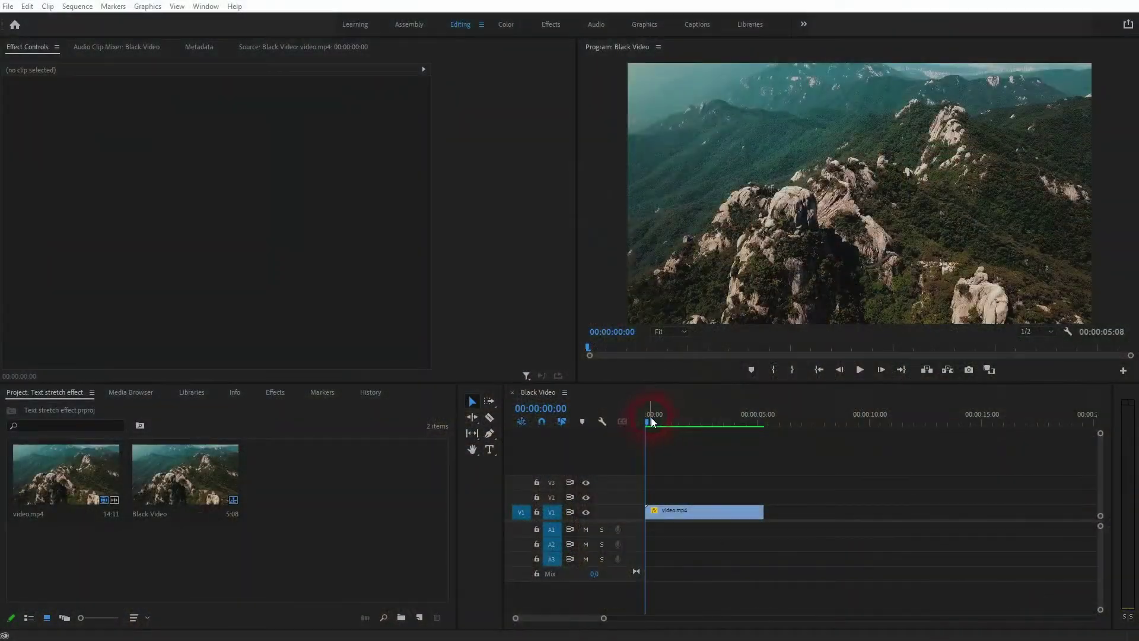
- Set the playhead to 00:00:00:20 and type a STRETCH TEXT title over the mountain footage
drag(650, 417, 663, 446)
click(697, 490)
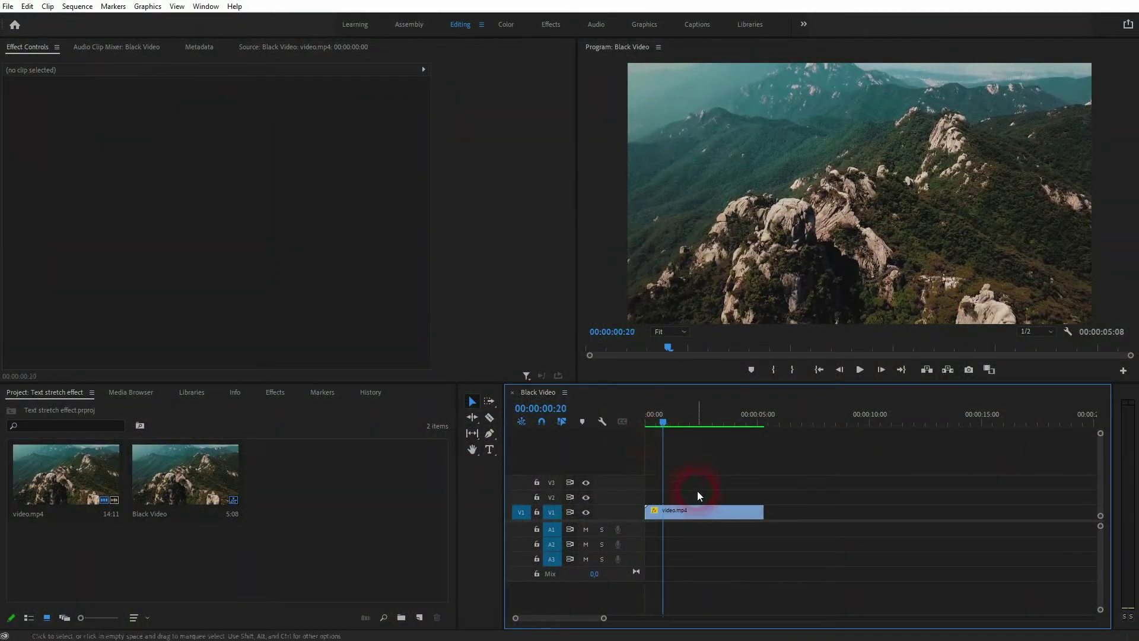
click(544, 445)
click(491, 448)
click(802, 148)
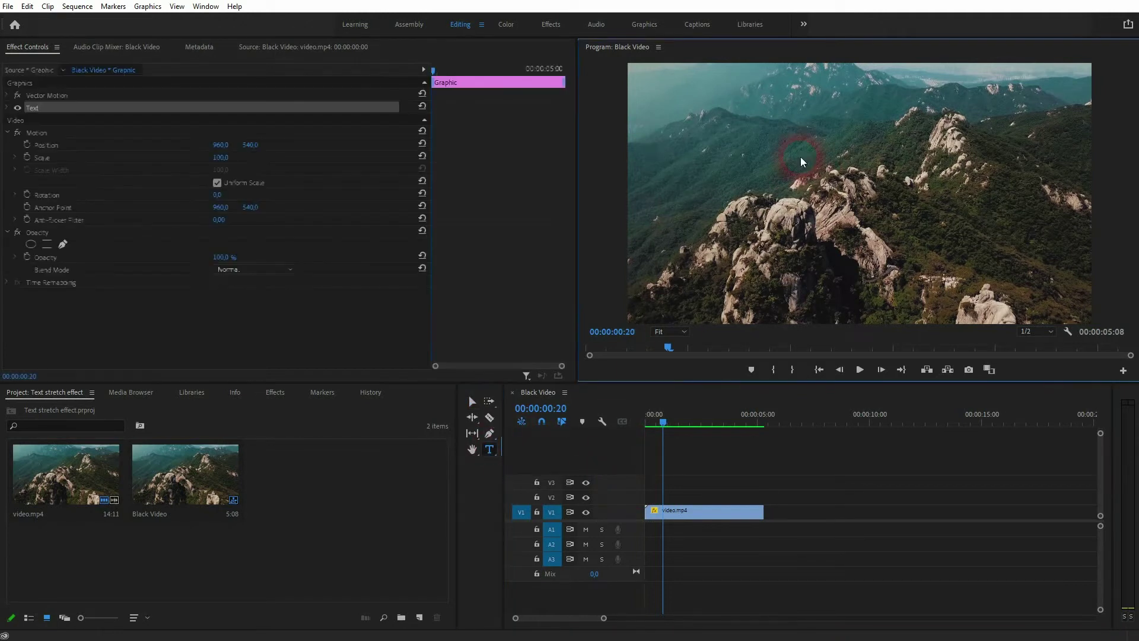
text(STRET)
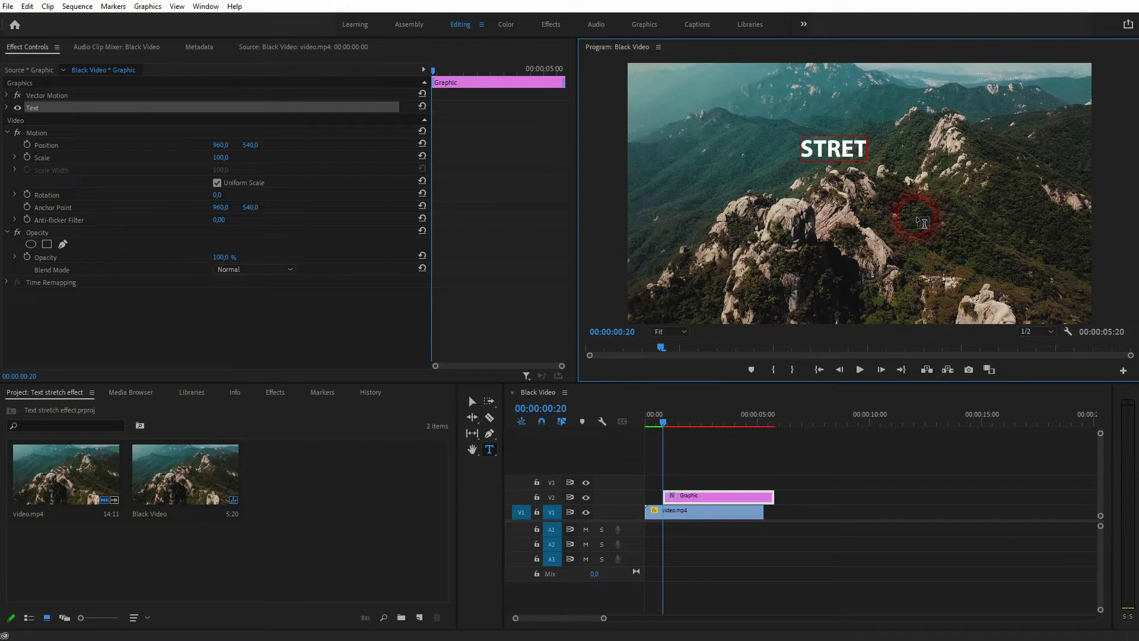
text(CH TEXT)
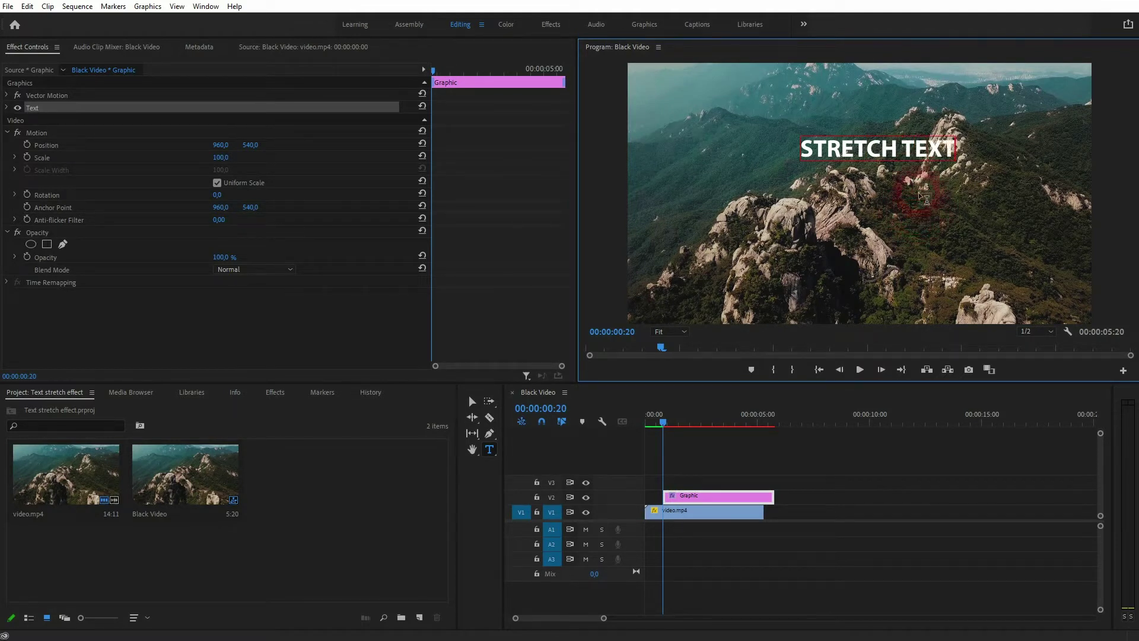
- Scale the STRETCH TEXT title up by its corner handles so it spans the frame
click(472, 404)
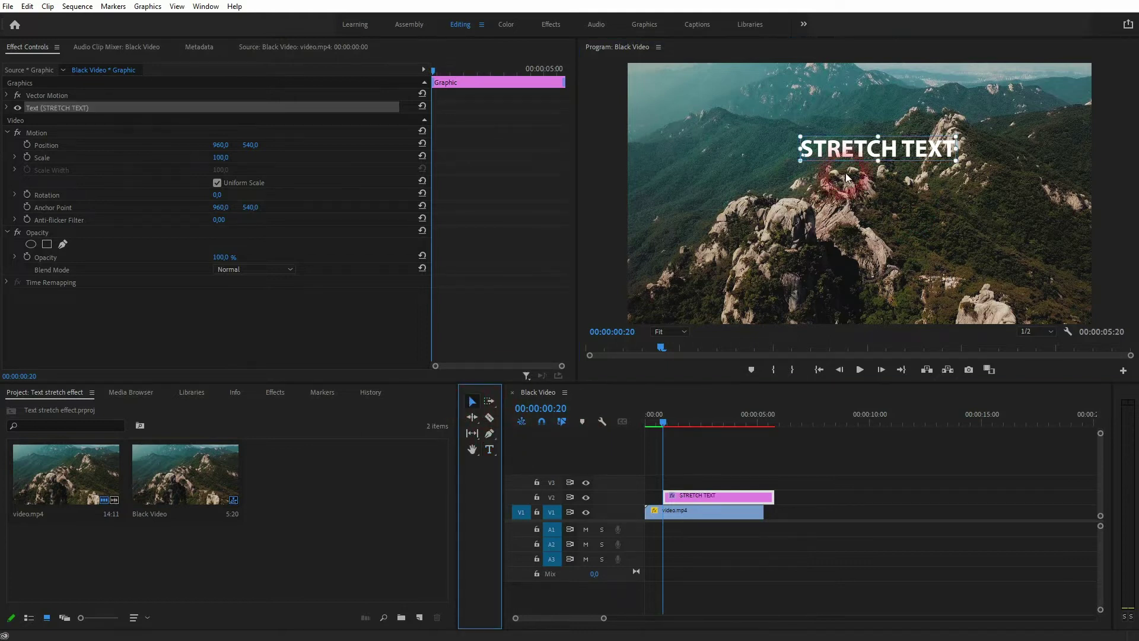
click(801, 159)
drag(801, 159, 778, 198)
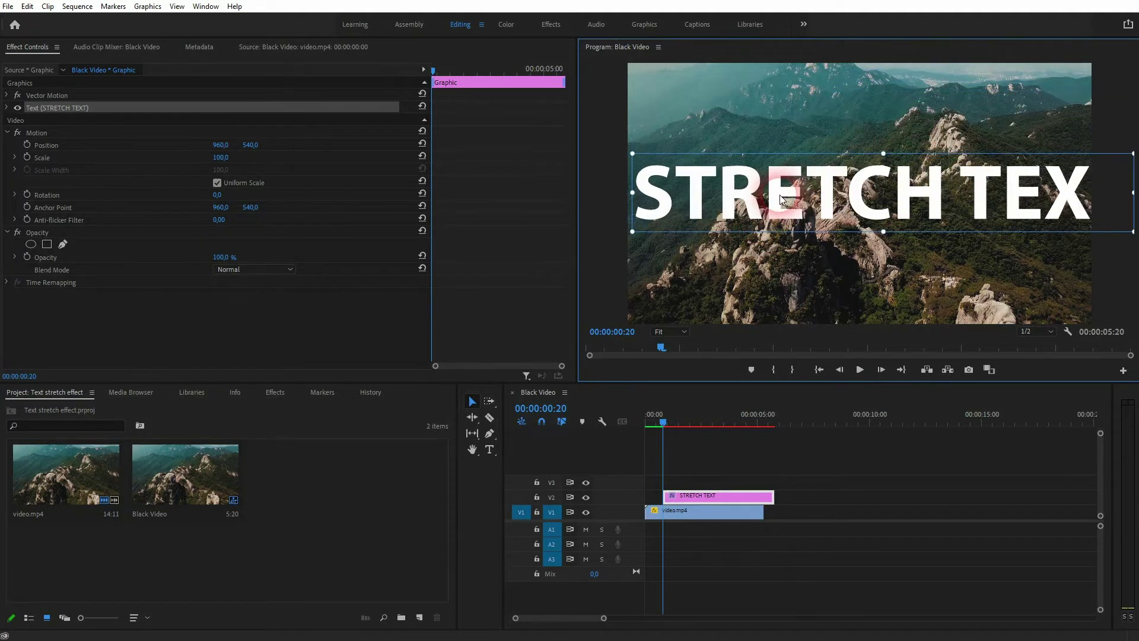
drag(633, 232, 668, 227)
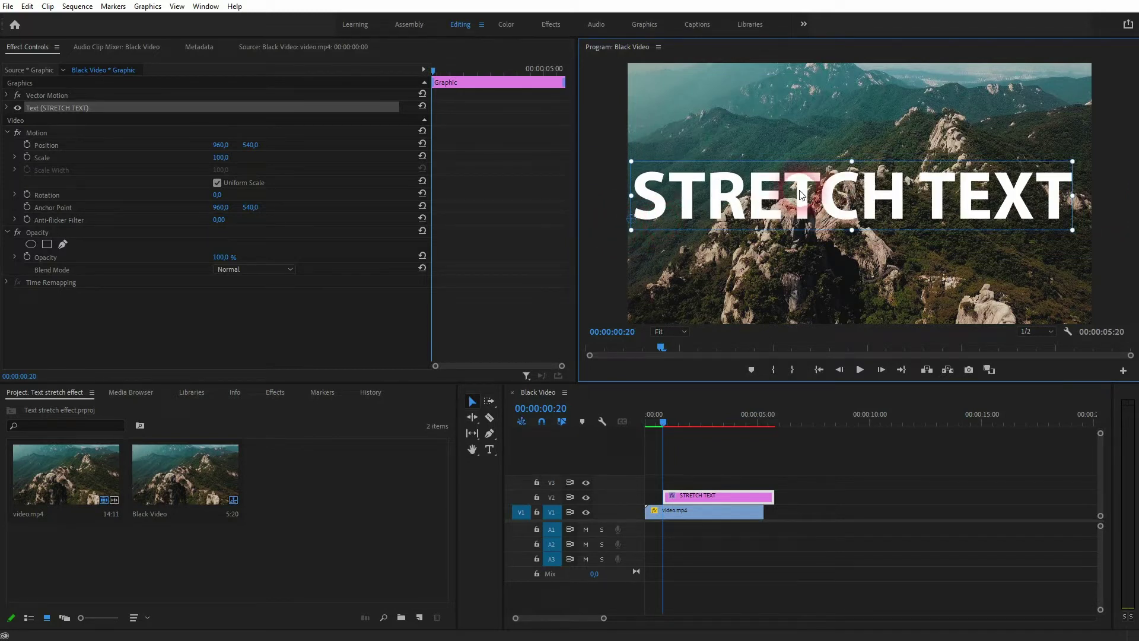
drag(801, 196, 806, 195)
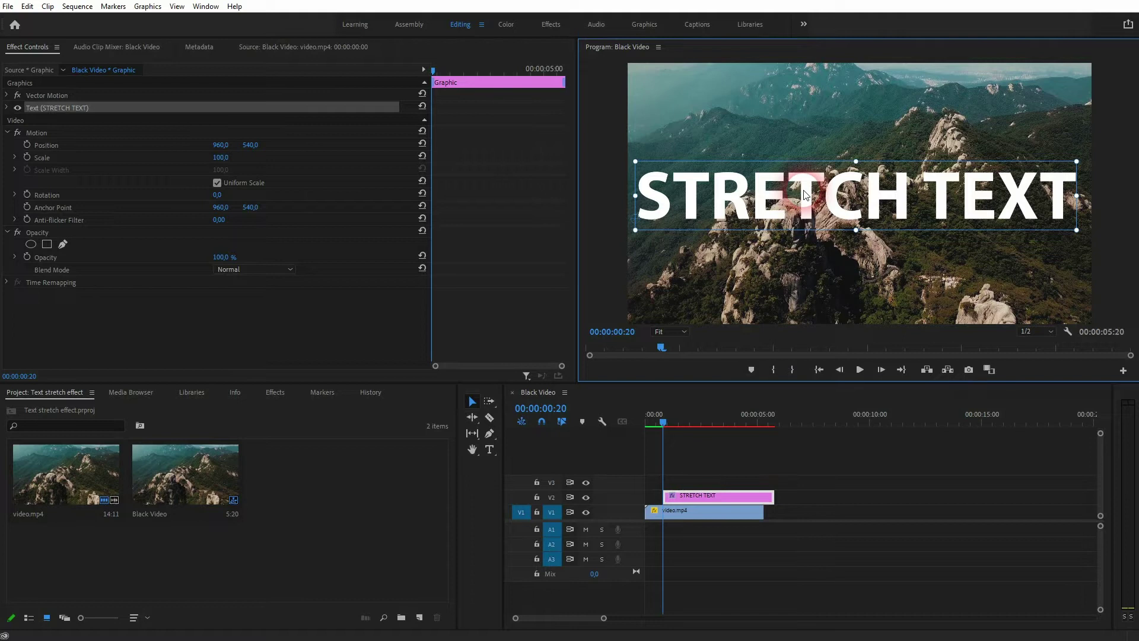
- Trim the title clip to end with the video at about 00:00:05:08, then nudge the title left and up
drag(773, 496, 748, 496)
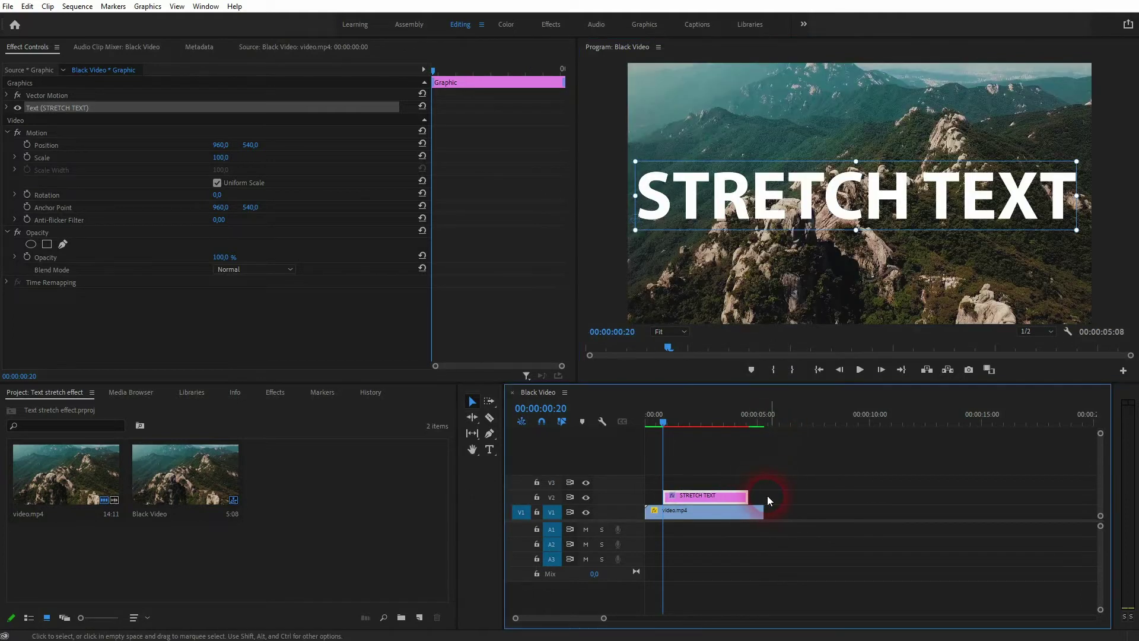
click(639, 224)
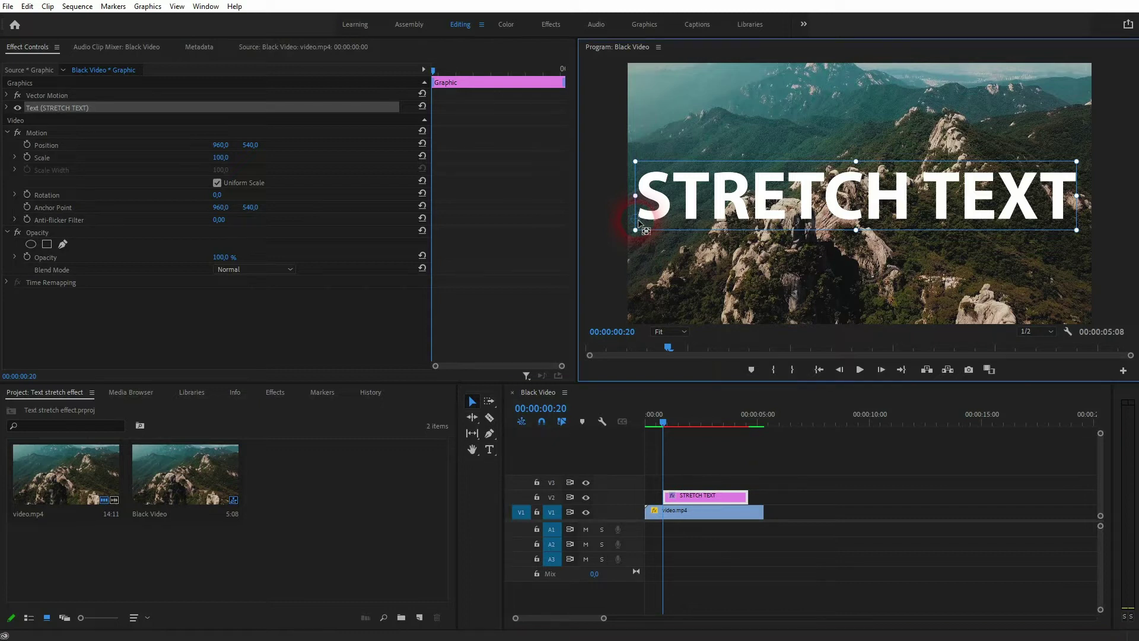
key(shift+Left)
key(shift+Left)
key(shift+Left)
key(shift+Left)
key(shift+Left)
key(shift+Up)
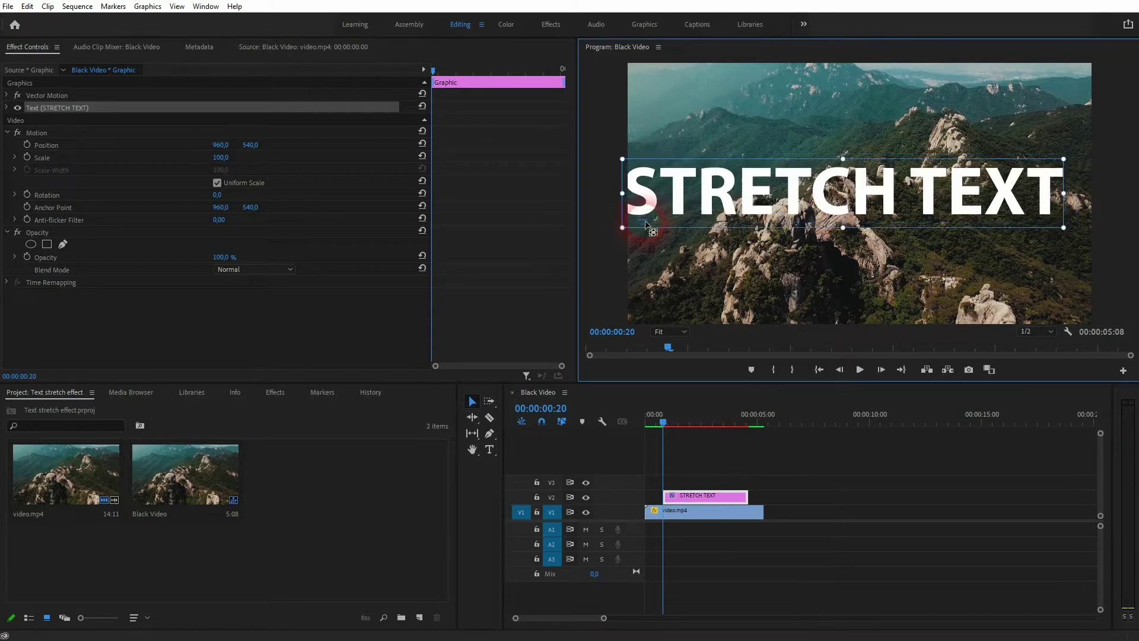
key(shift+Up)
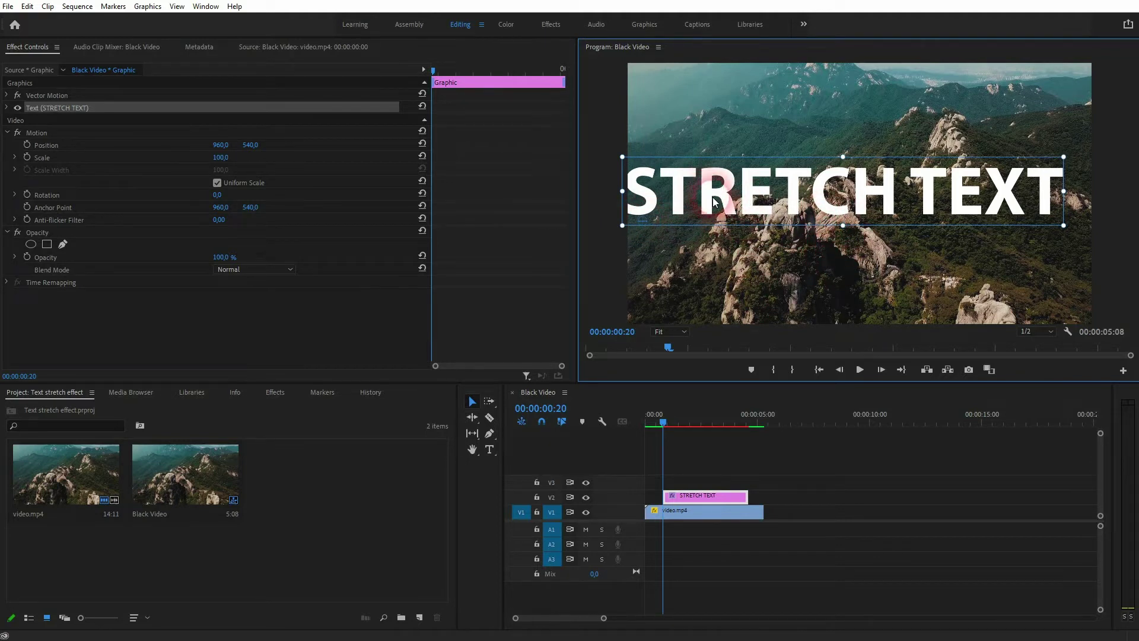
- Drag the title a little down and right in the Program monitor
drag(710, 194, 721, 204)
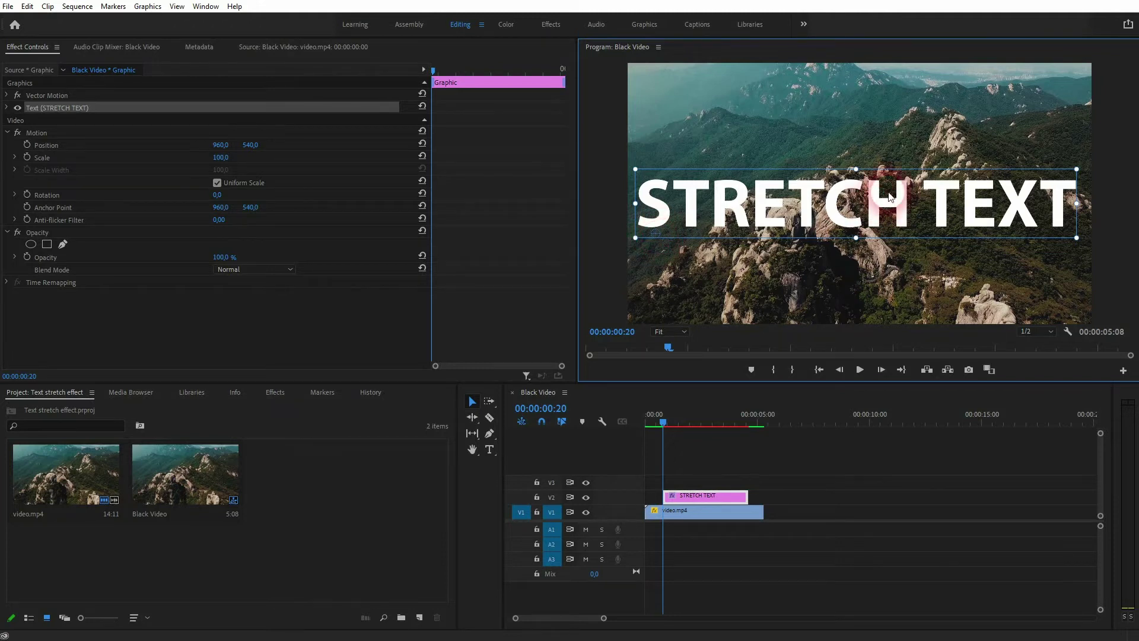
- Bring up Effect Controls from the Window menu and select the Text (STRETCH TEXT) layer
click(35, 47)
click(205, 6)
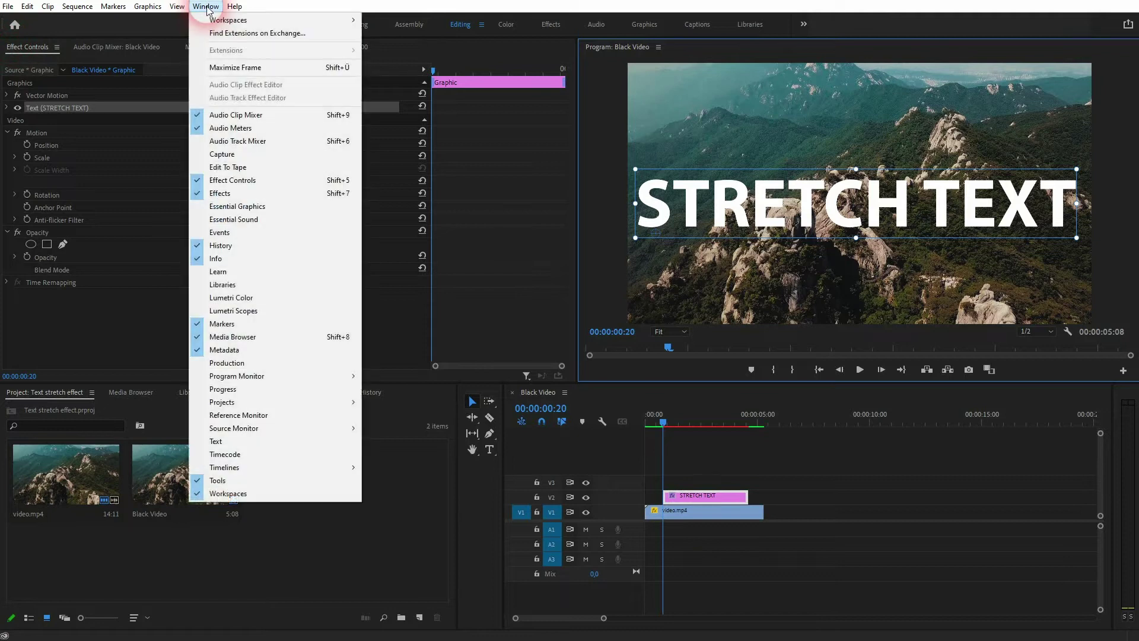
click(244, 194)
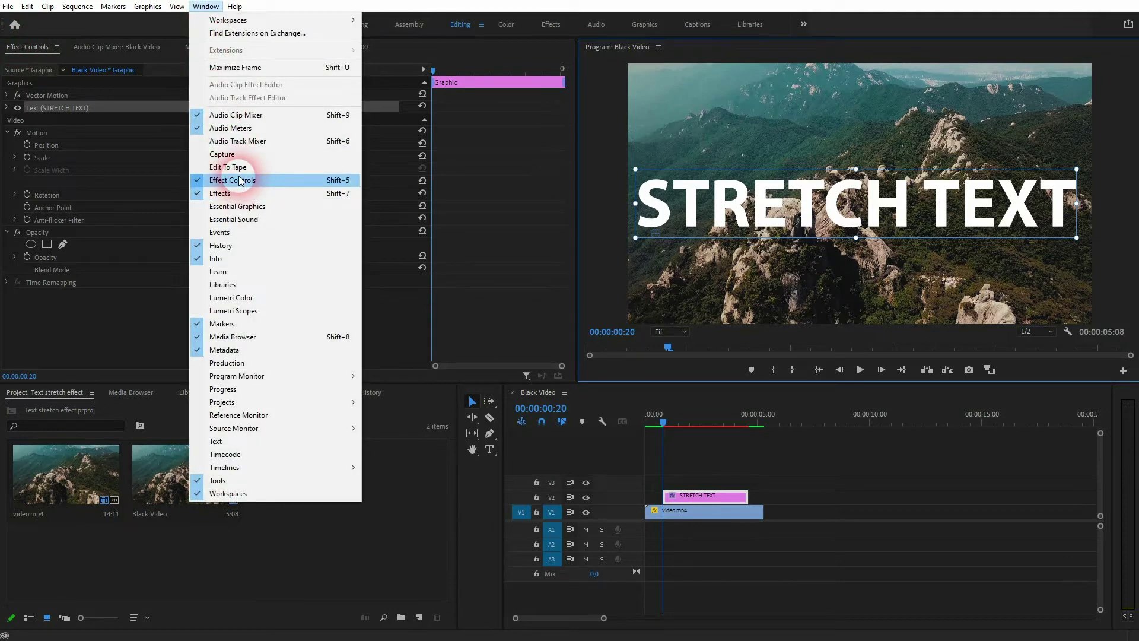
click(55, 144)
click(54, 109)
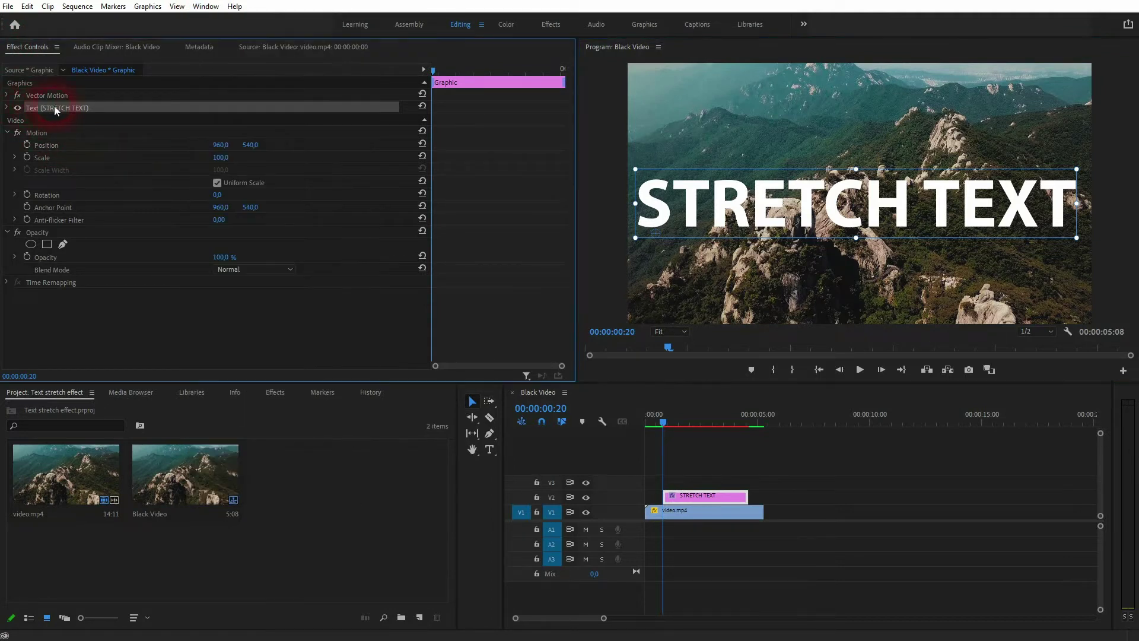
- Expand the text properties and check the Myriad Pro Bold font list
click(6, 109)
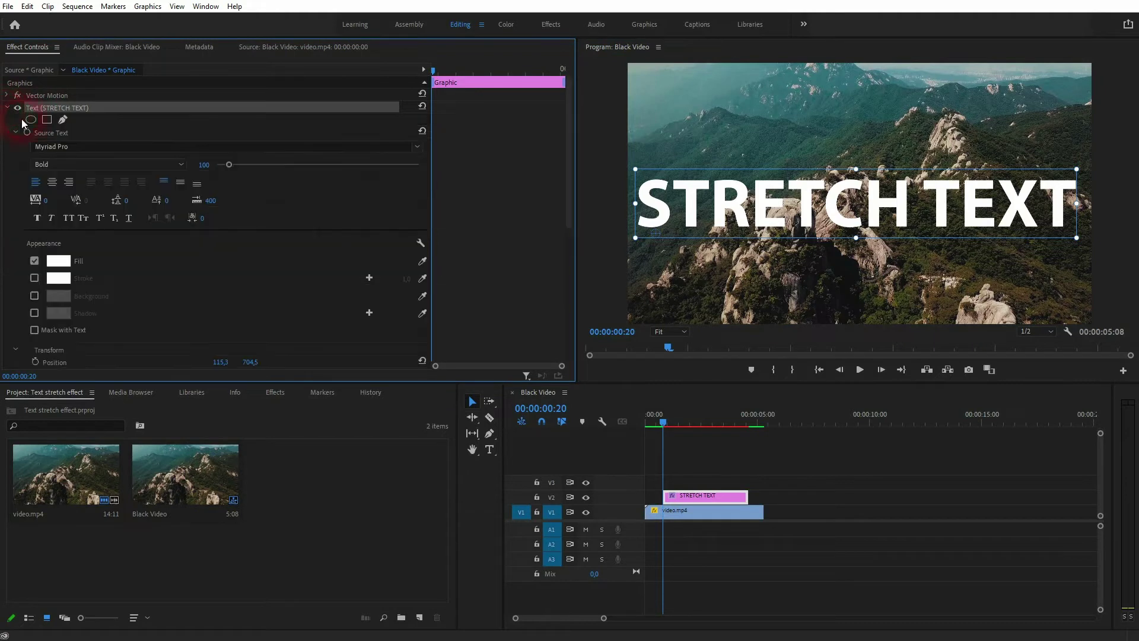
click(416, 150)
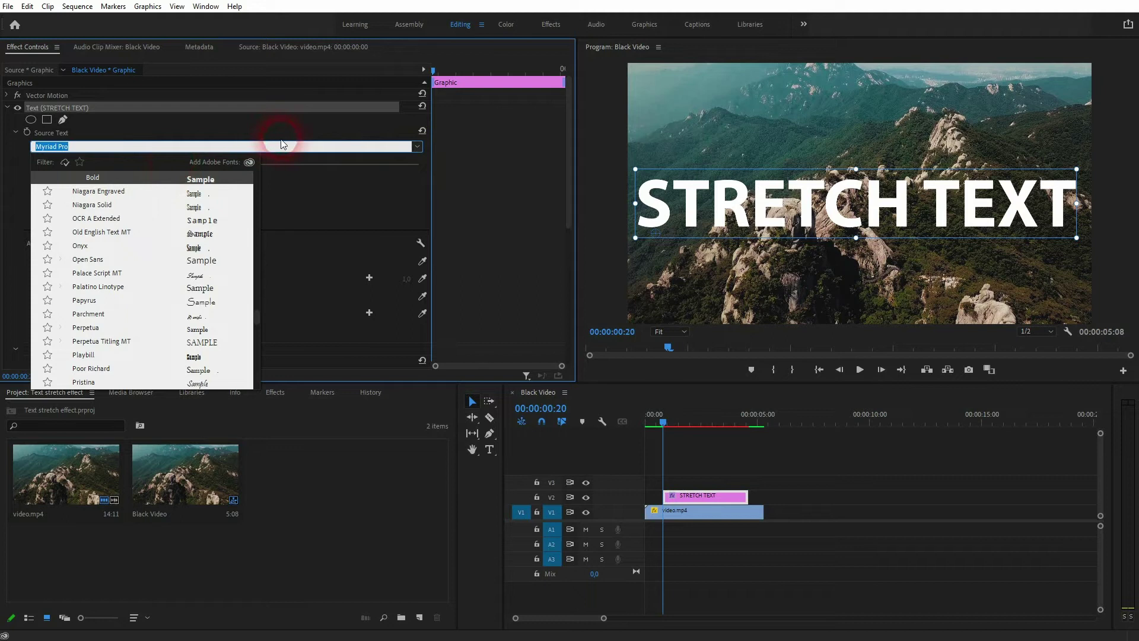
click(298, 152)
click(428, 228)
click(280, 198)
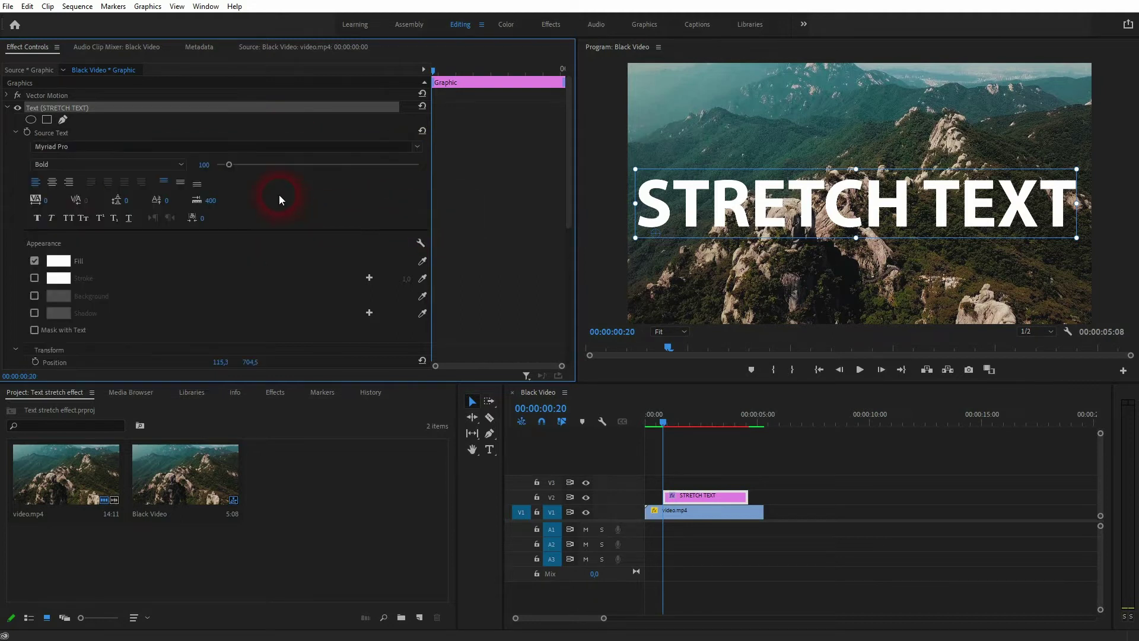
- Nudge the title's position slightly right to 124.3, 704.5
scroll(123, 233, down, 4)
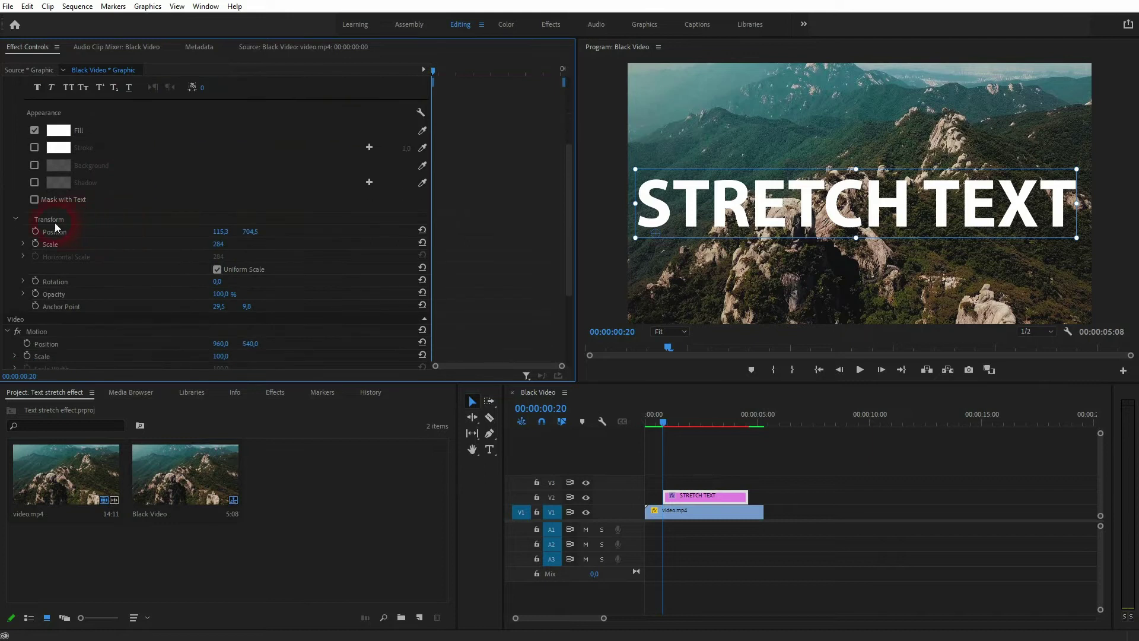
click(54, 223)
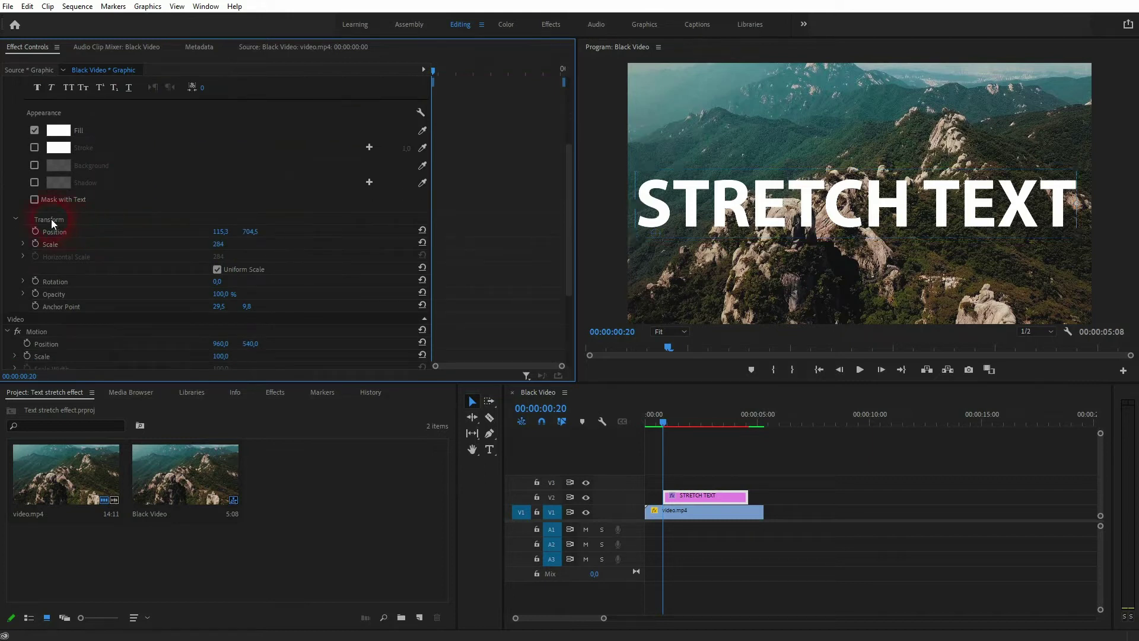
click(17, 218)
click(17, 217)
drag(833, 219, 837, 218)
click(568, 236)
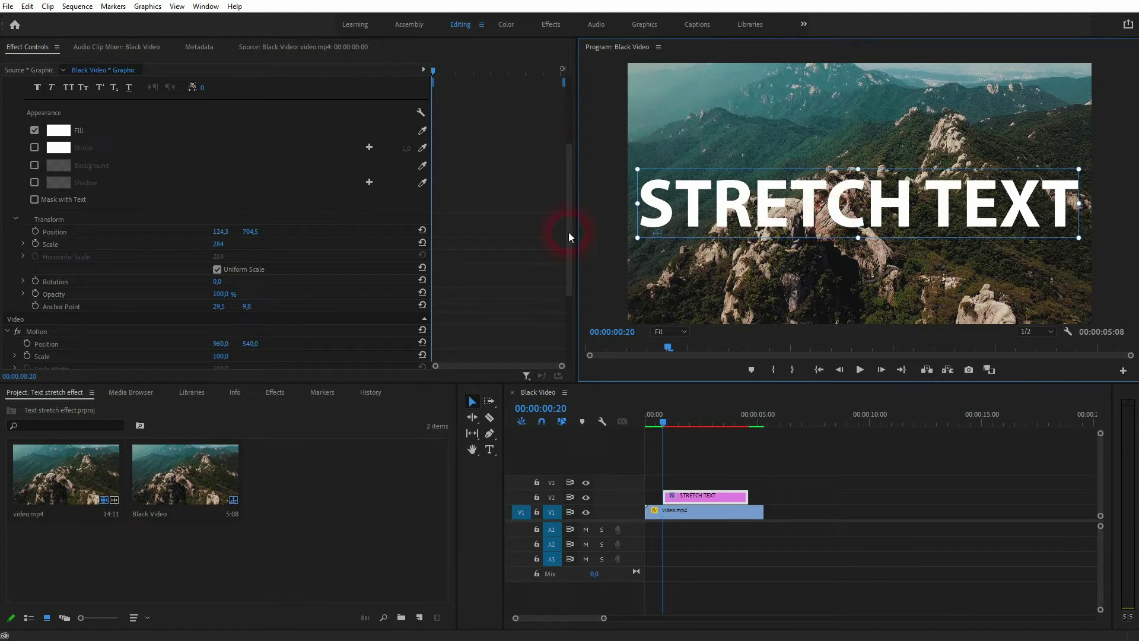
- Uncheck Uniform Scale and select the Vertical Scale value of 284
click(218, 269)
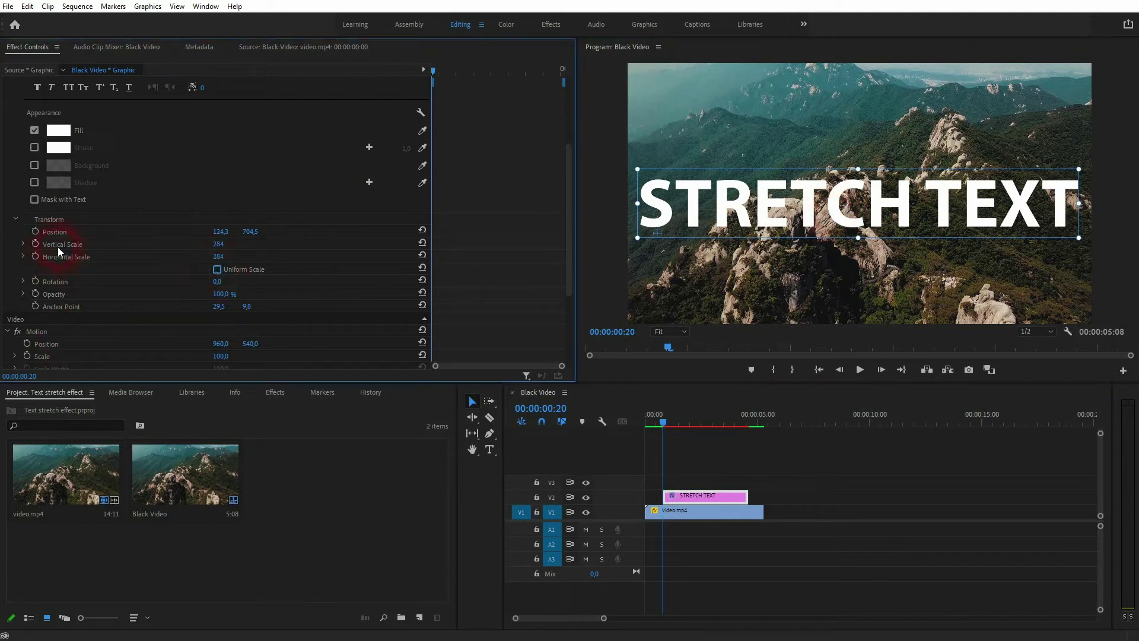
click(238, 249)
drag(238, 249, 203, 249)
- Set Vertical Scale to 0 and enable its stopwatch to add the first keyframe
click(454, 80)
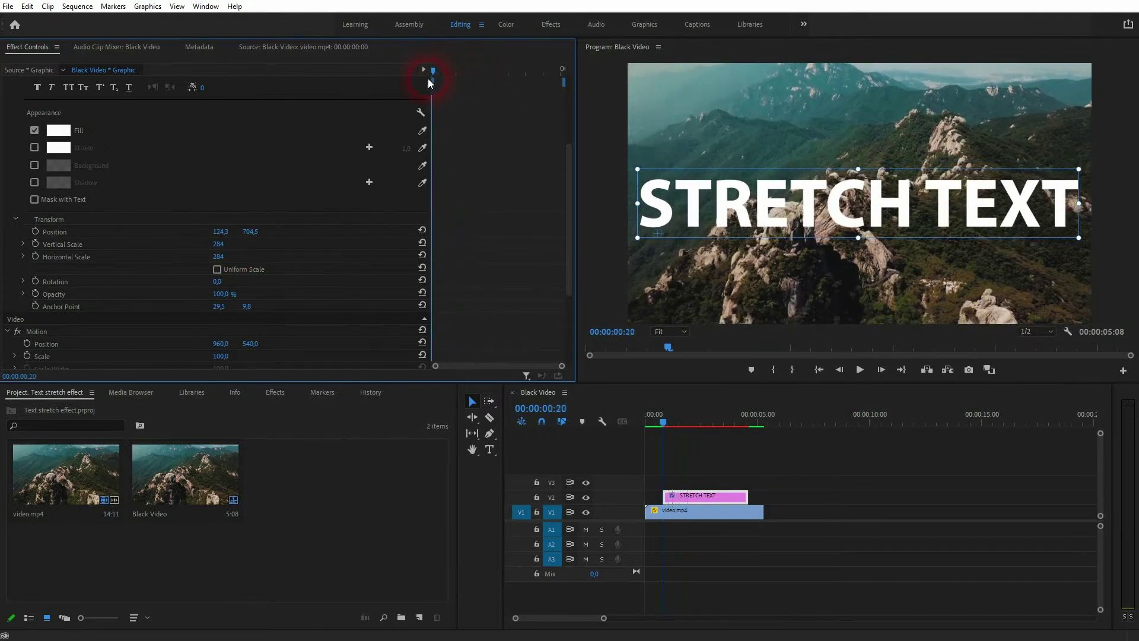
click(224, 245)
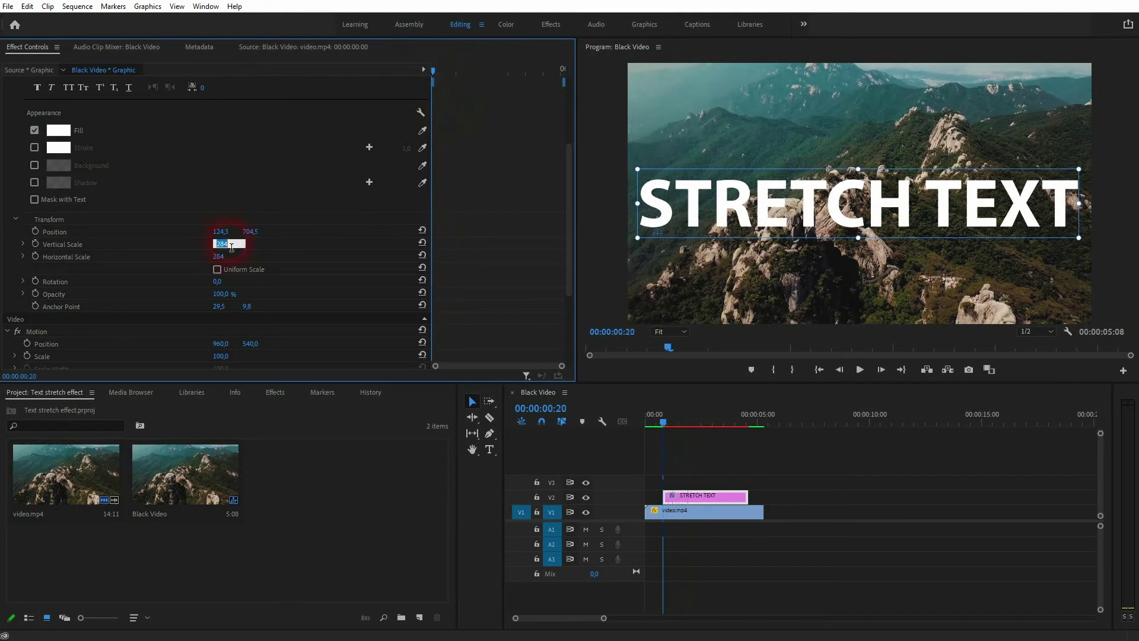
text(0)
key(Return)
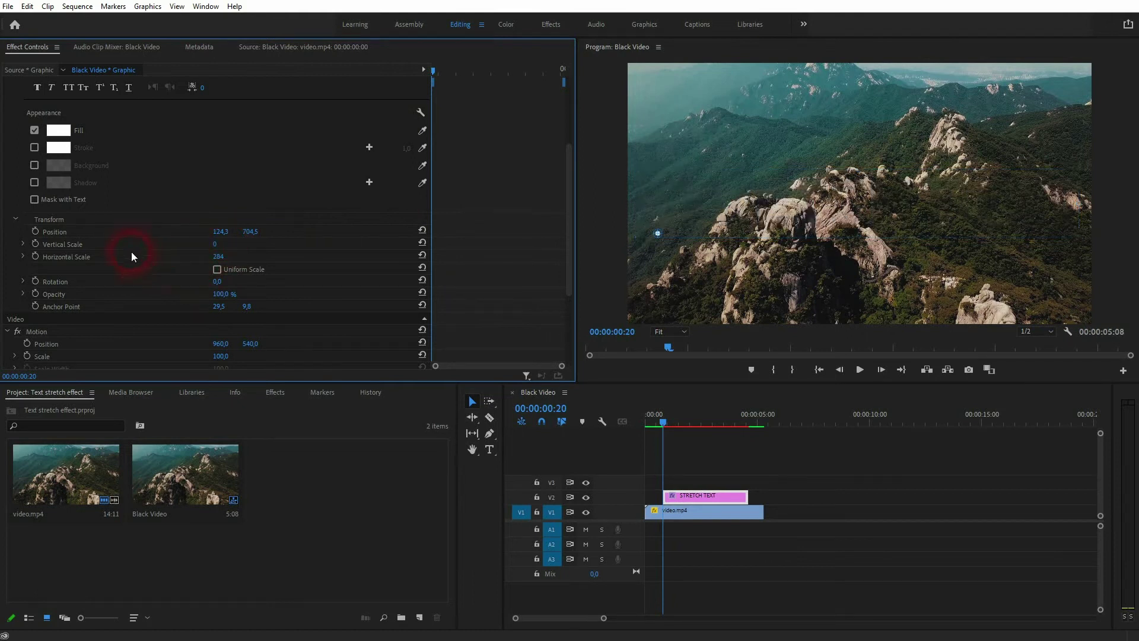
click(34, 243)
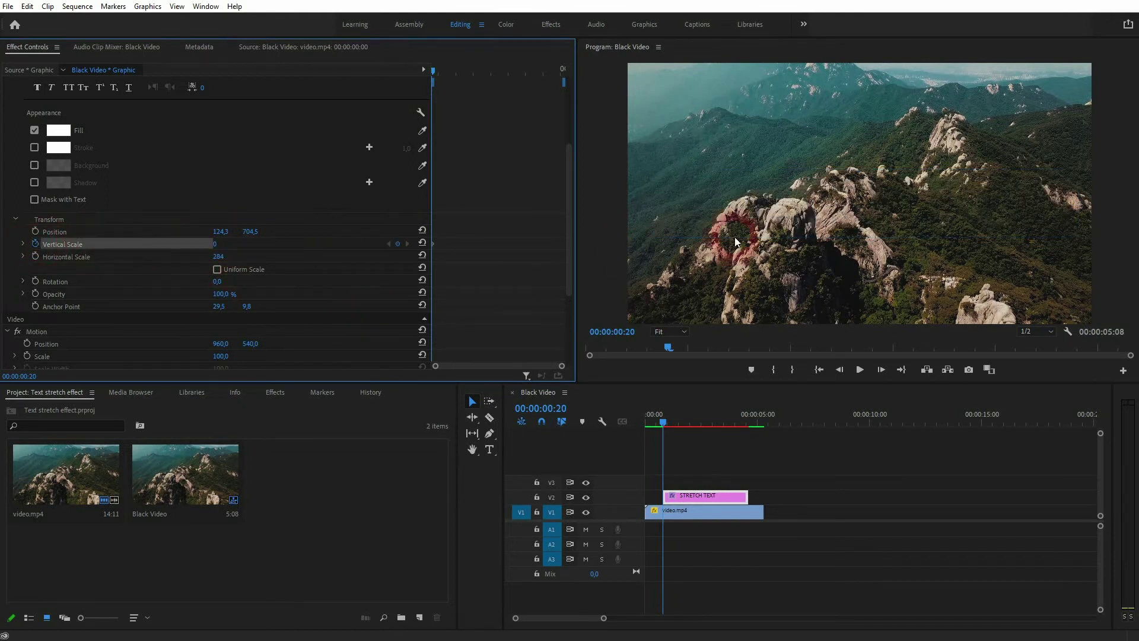
- Add a Vertical Scale keyframe of 300 at 00:00:01:08
drag(432, 70, 451, 72)
click(219, 245)
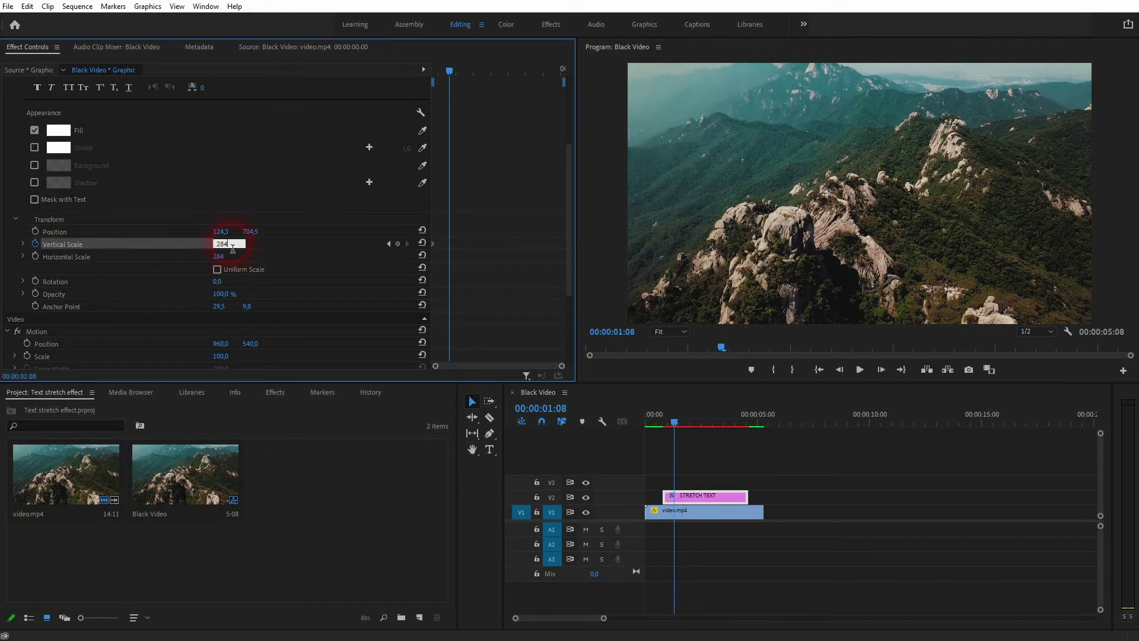
drag(234, 251, 208, 247)
text(300)
click(208, 246)
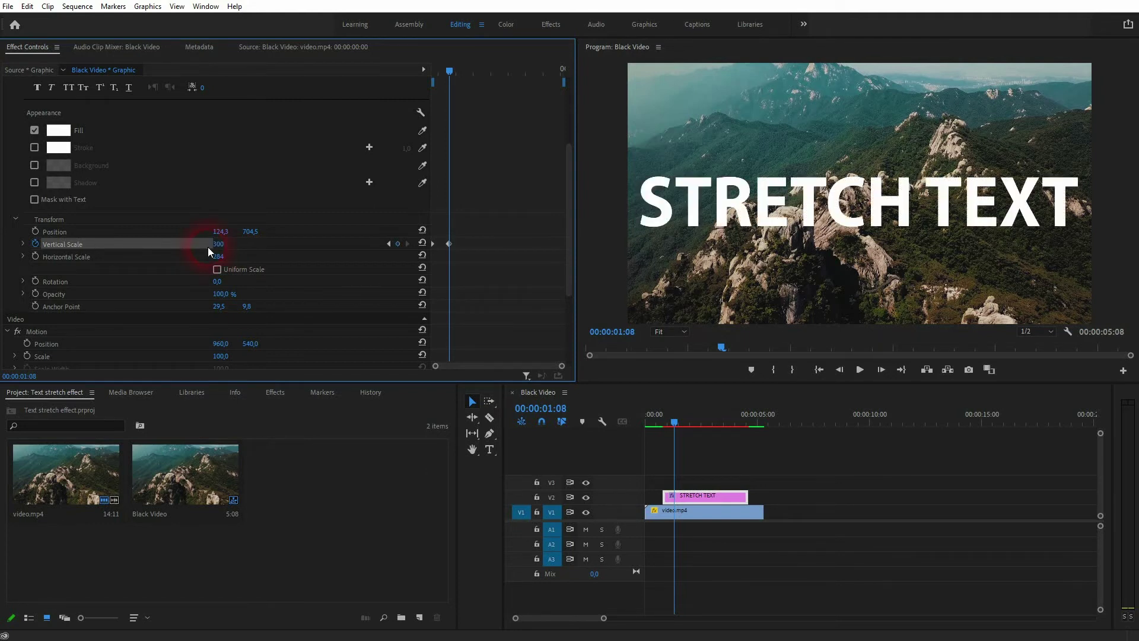
- Add a Vertical Scale keyframe of 275 at 00:00:01:11
drag(452, 69, 457, 70)
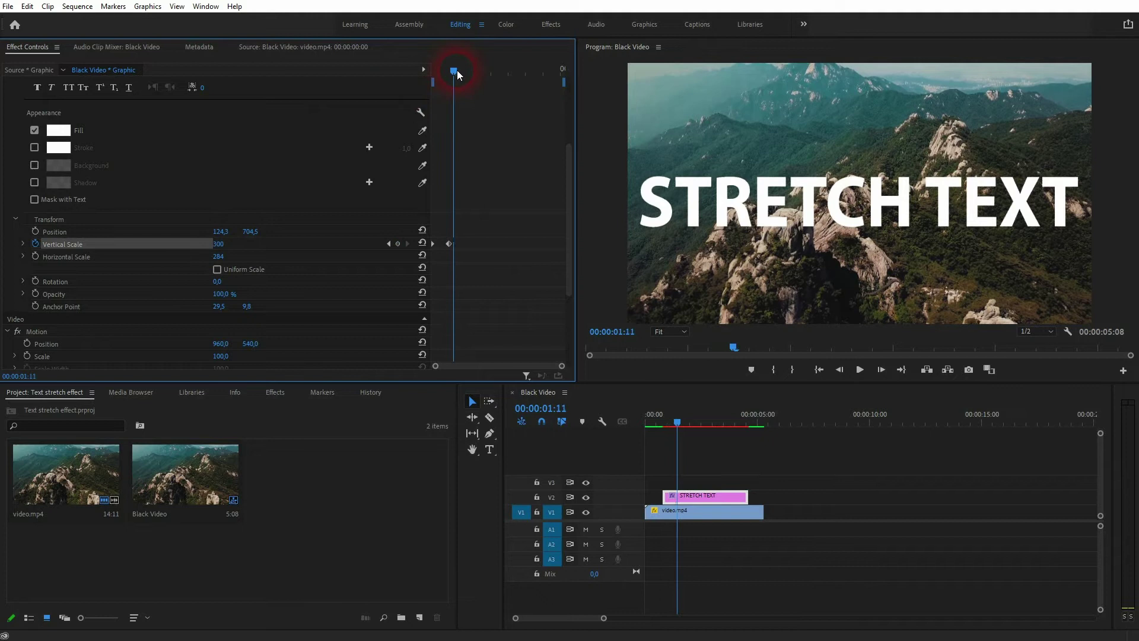
click(223, 244)
text(284)
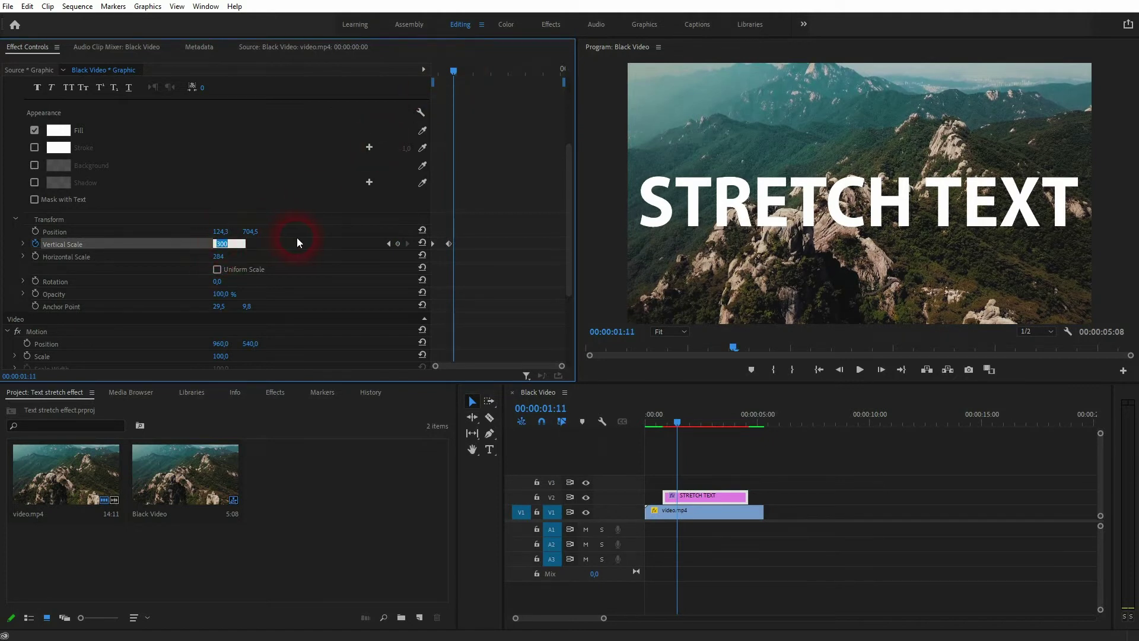
key(BackSpace)
key(BackSpace)
text(75)
click(335, 223)
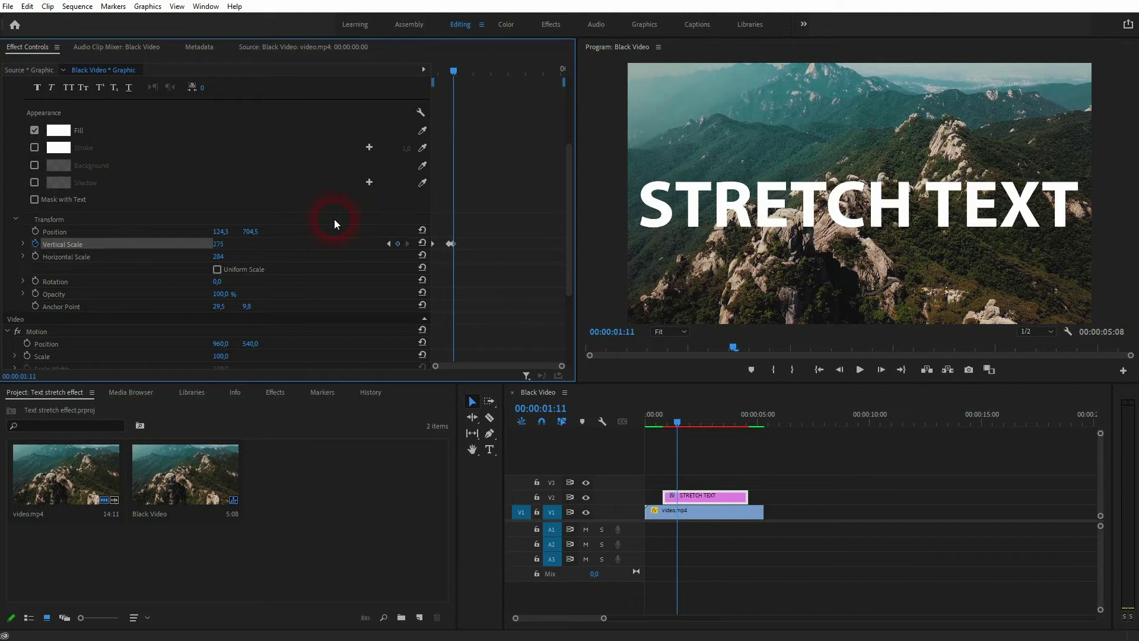
- Add a final Vertical Scale keyframe of 284 at 00:00:01:14
drag(455, 68, 459, 69)
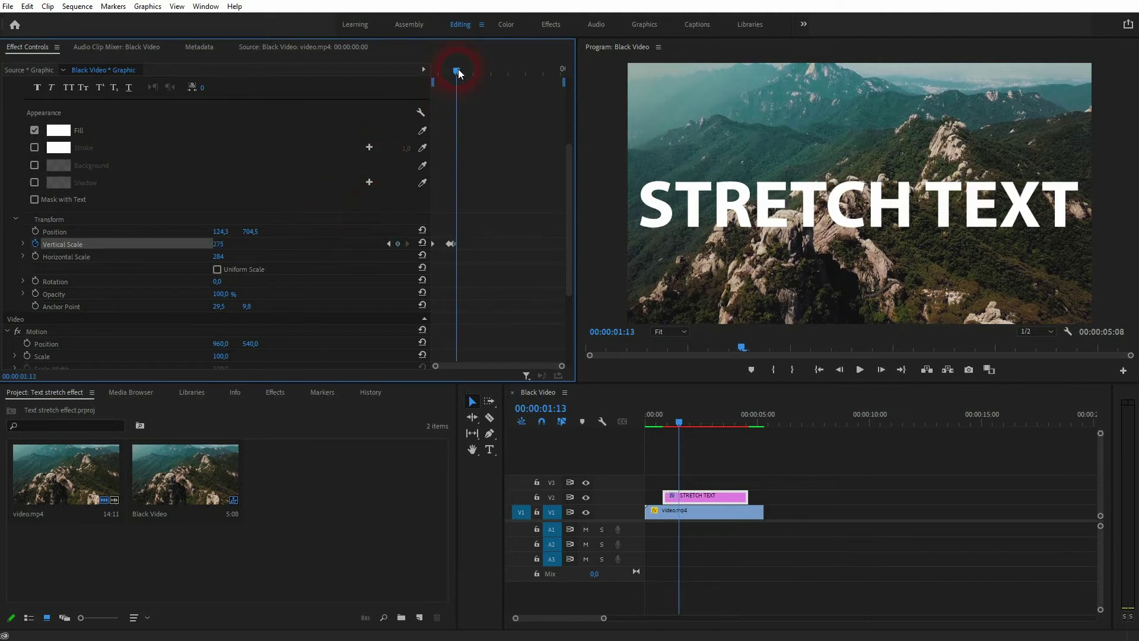
click(218, 244)
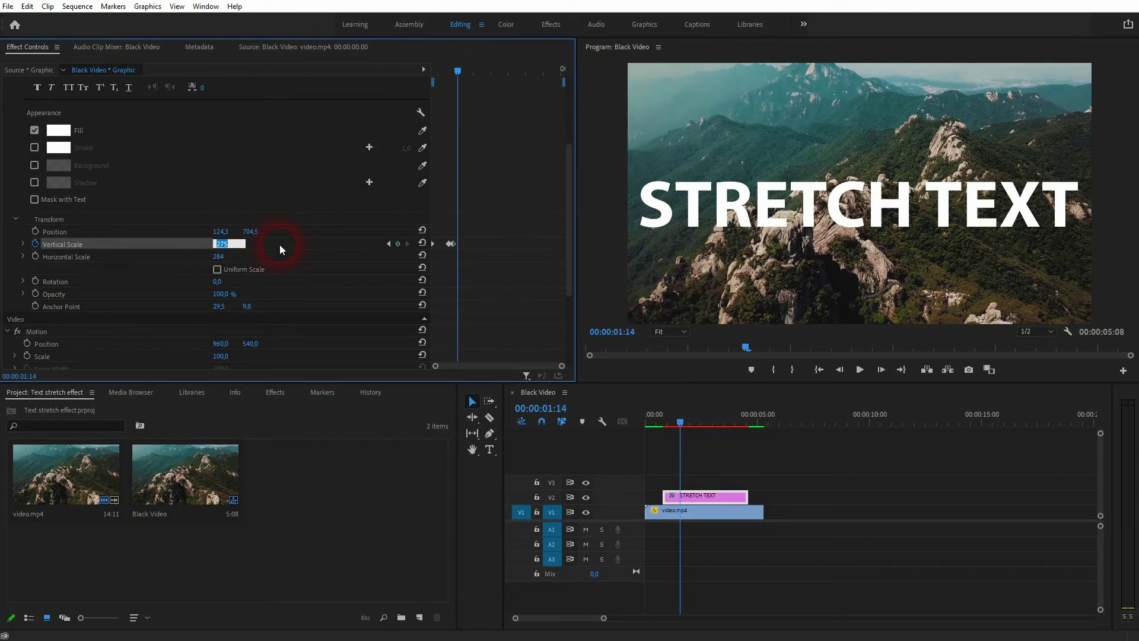
text(284)
key(Return)
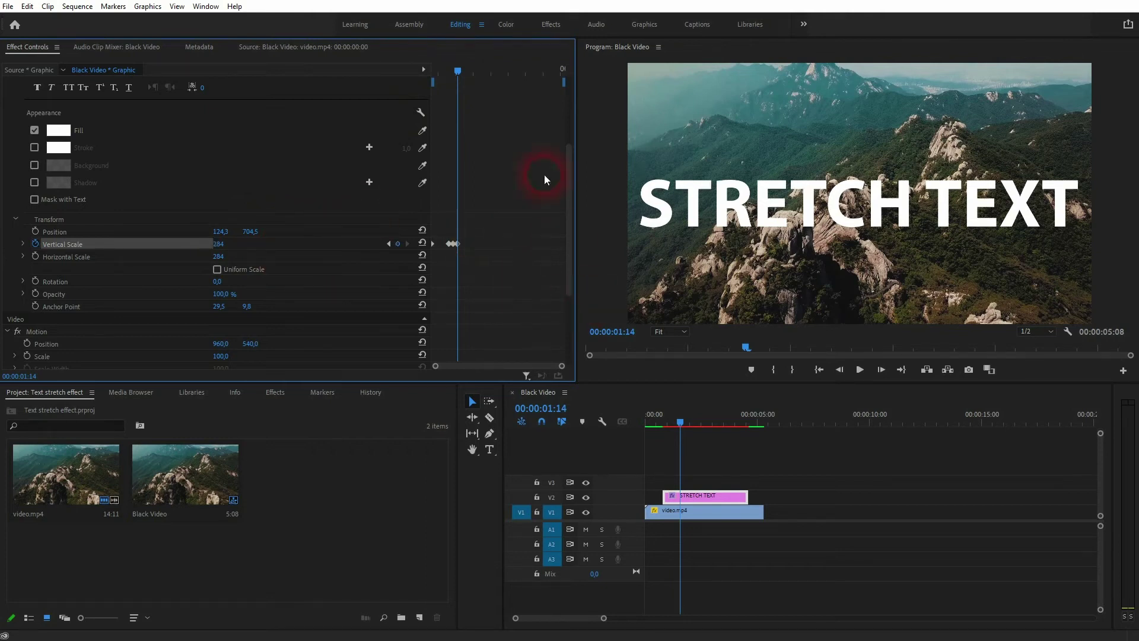
drag(451, 70, 328, 107)
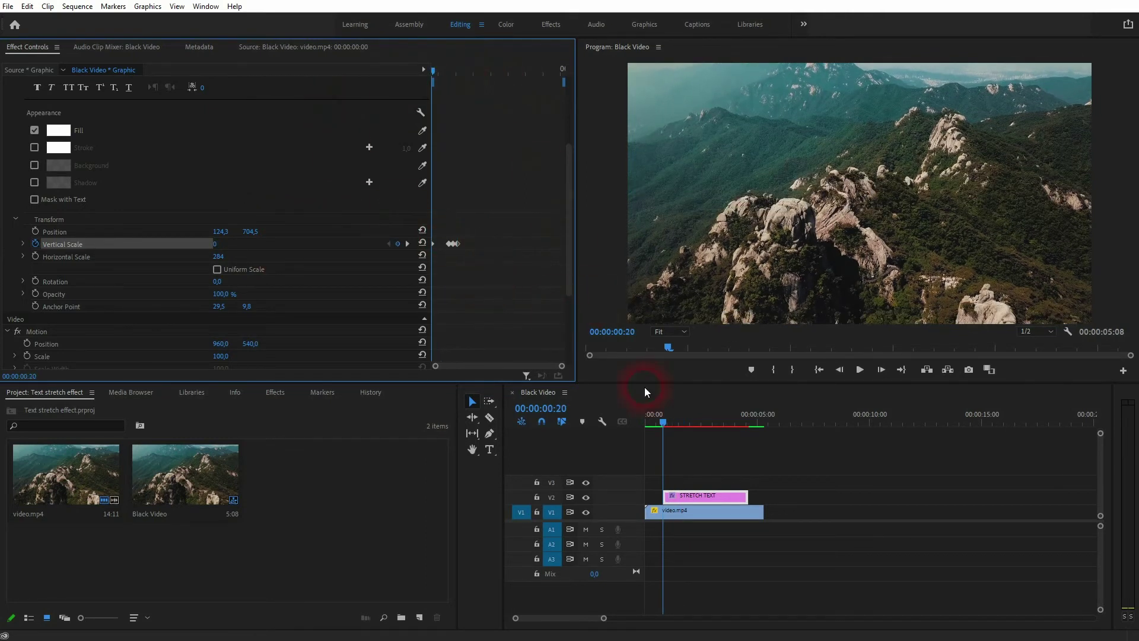
click(656, 417)
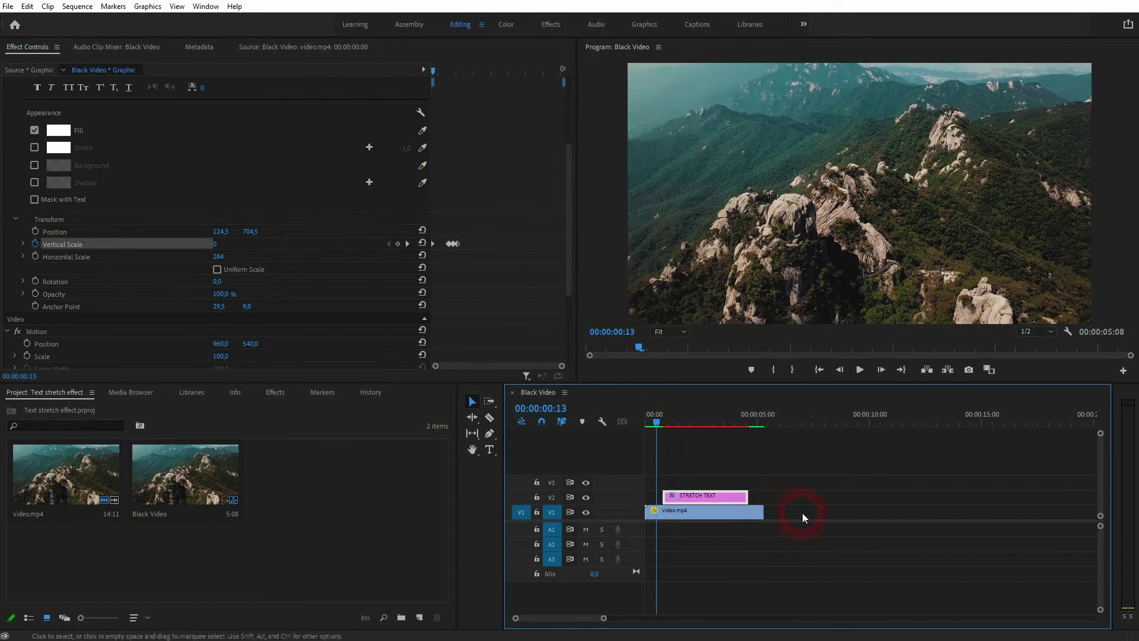
key(space)
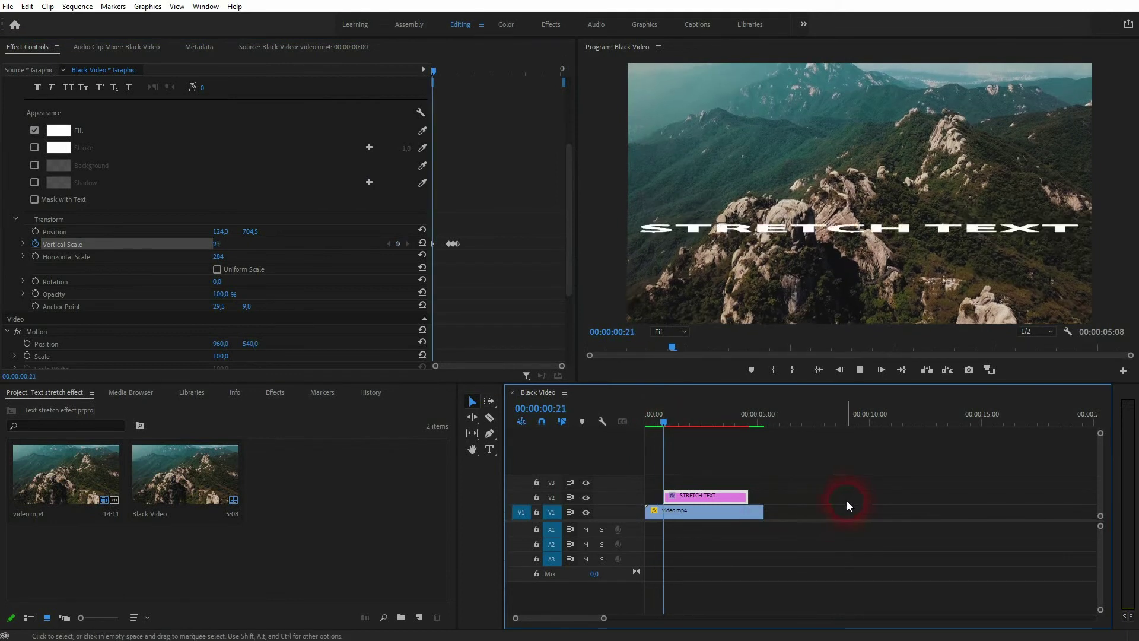
click(885, 464)
drag(707, 416, 666, 428)
key(space)
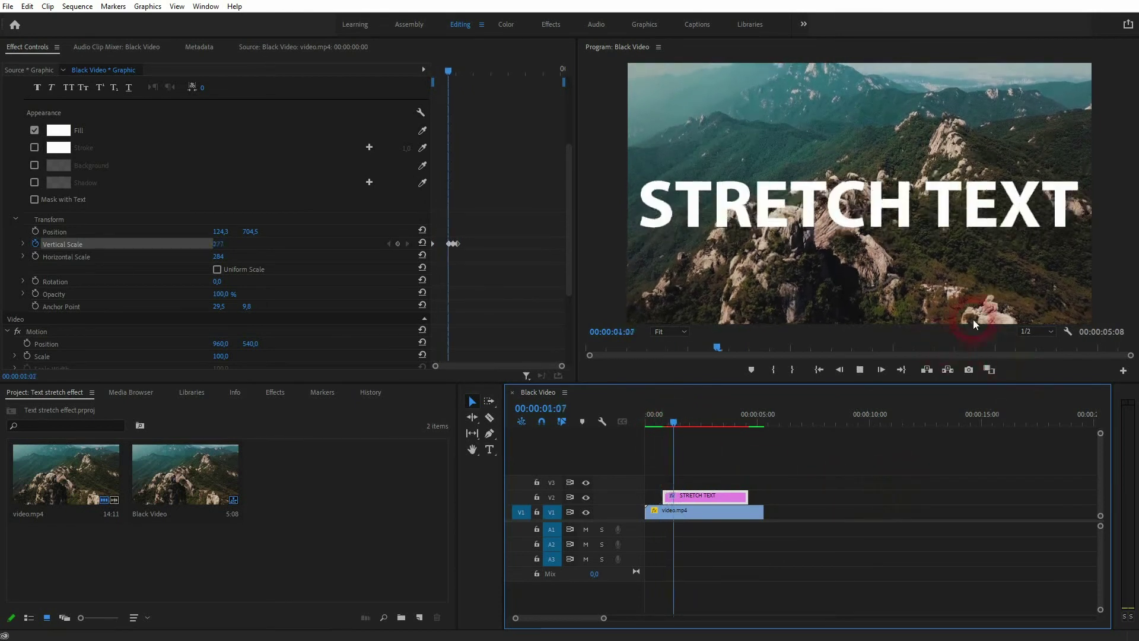
key(space)
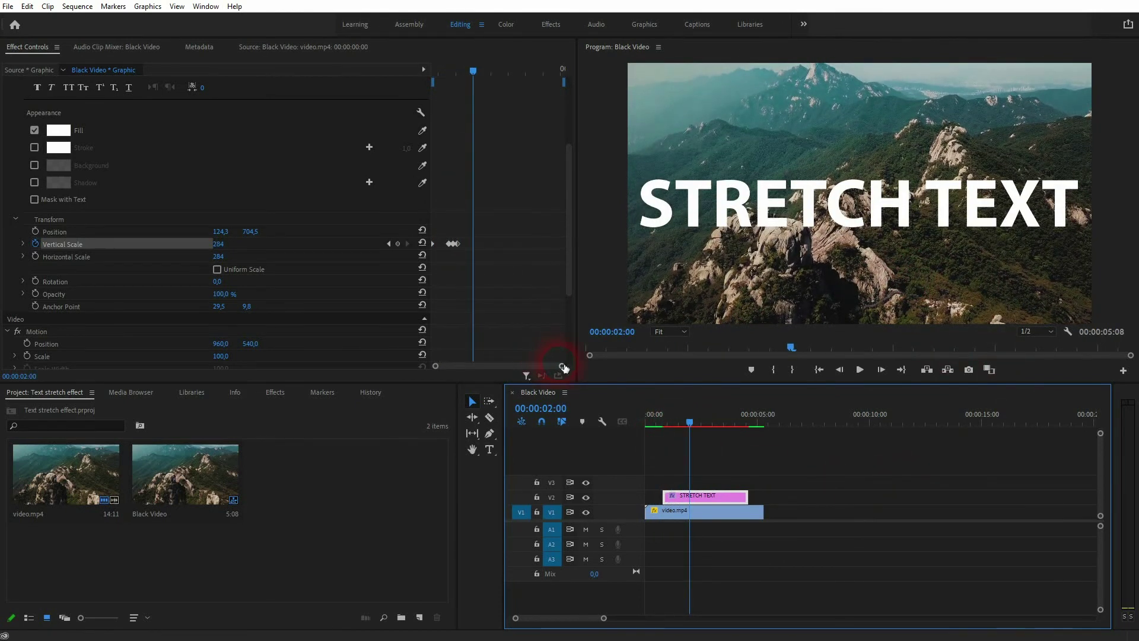
- Zoom the keyframe ruler and drag the three Vertical Scale keyframes slightly later
drag(563, 367, 435, 367)
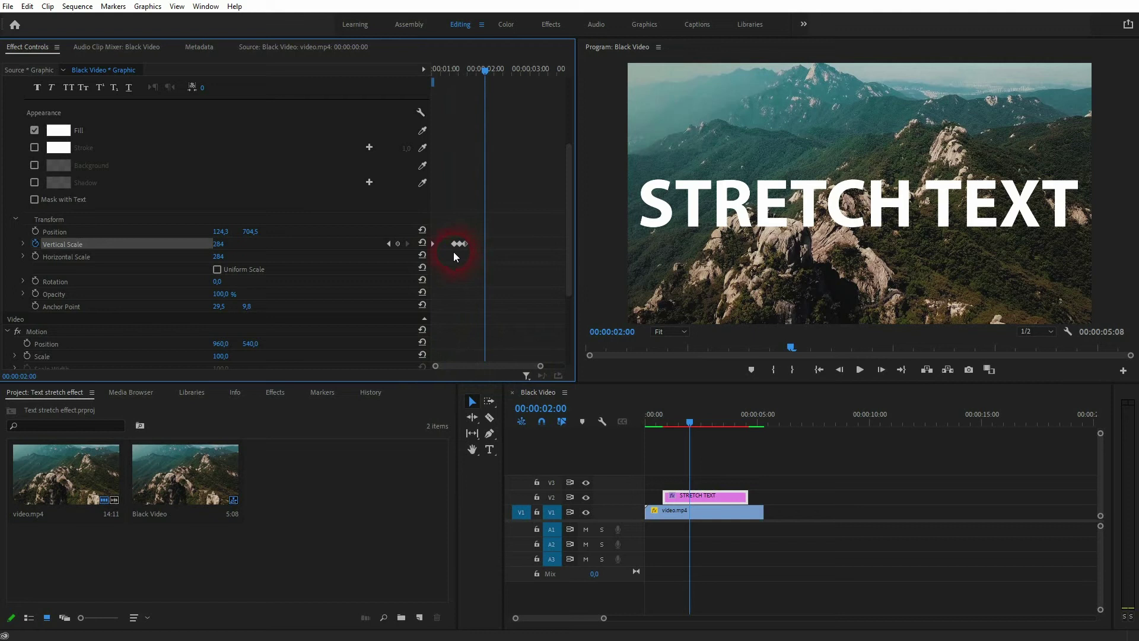
drag(447, 259, 472, 242)
click(459, 265)
- Play the retimed stretch animation from 00:00:00:20, stopping with the title fully stretched
drag(482, 80, 390, 91)
click(667, 494)
click(664, 424)
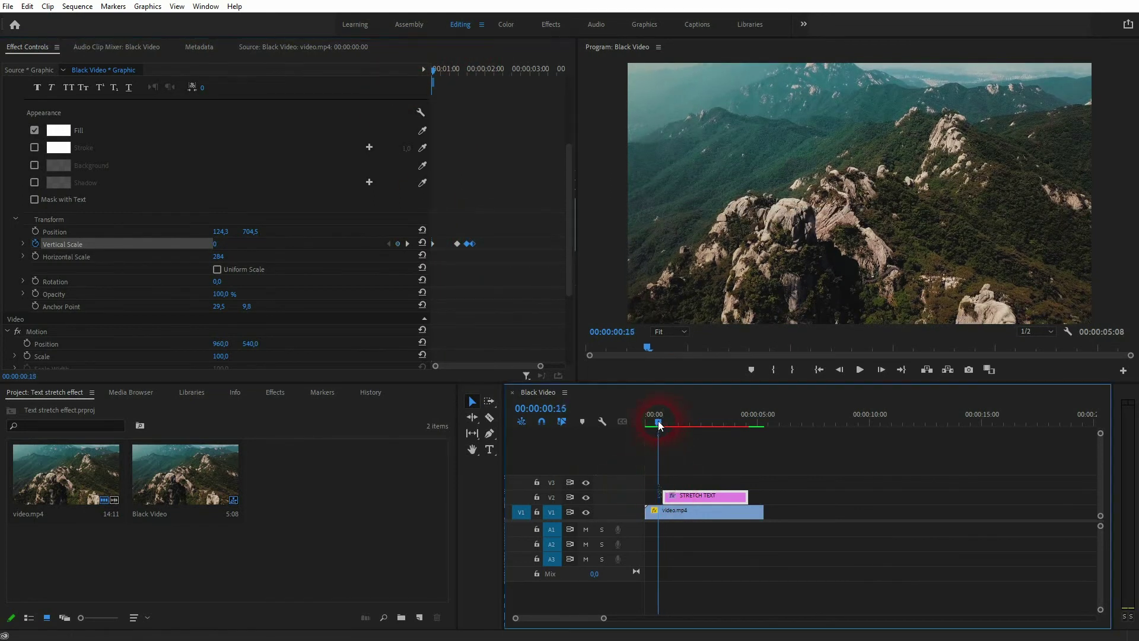
key(space)
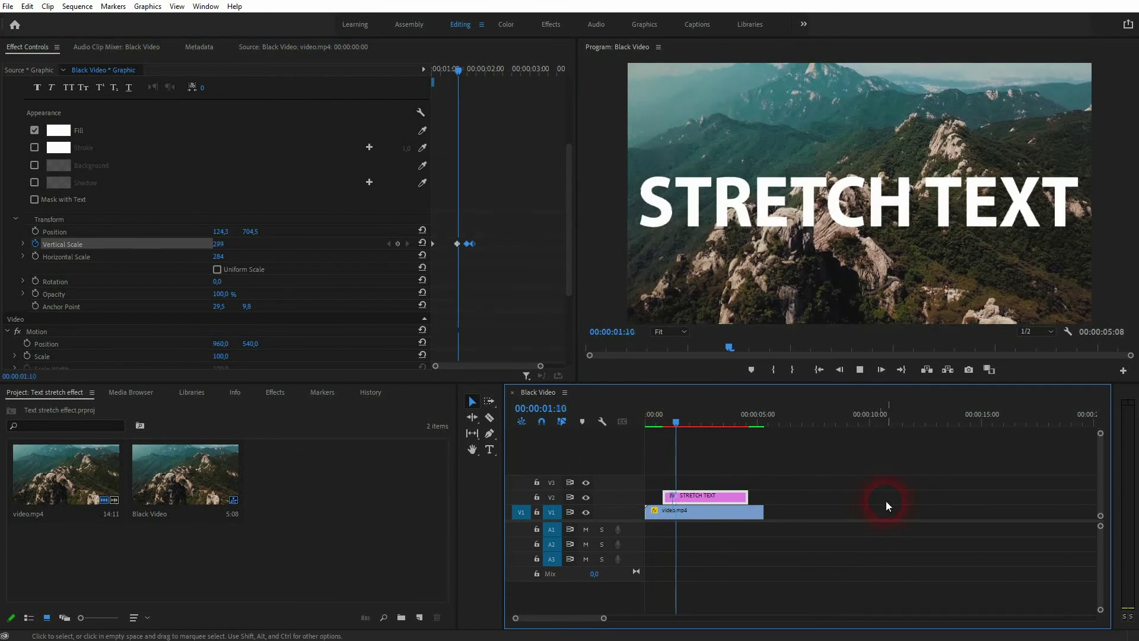
key(space)
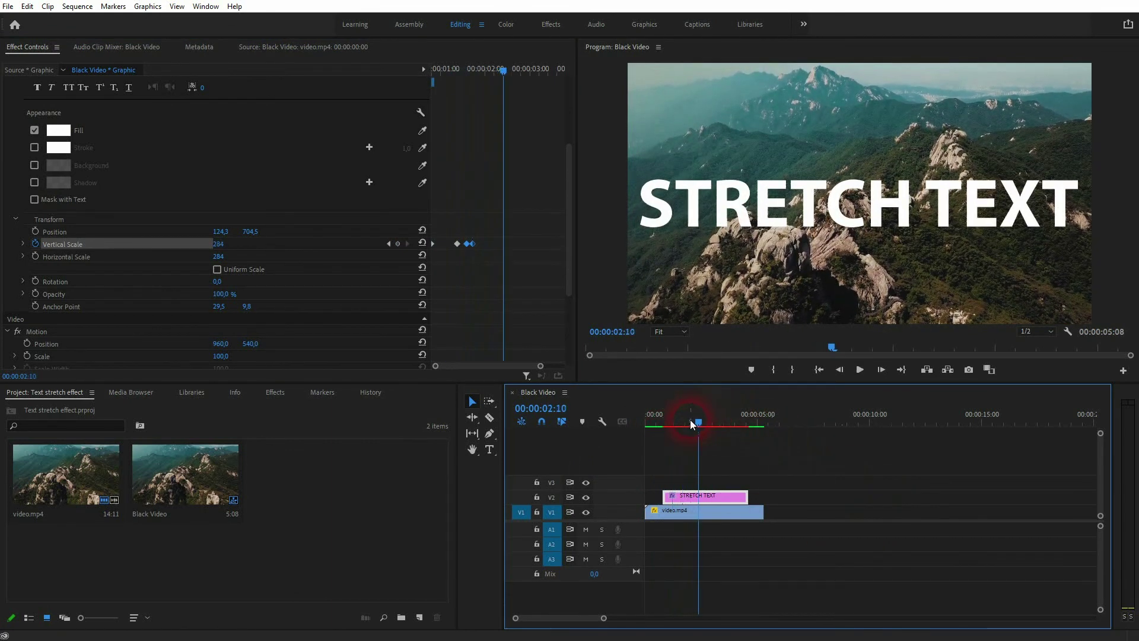